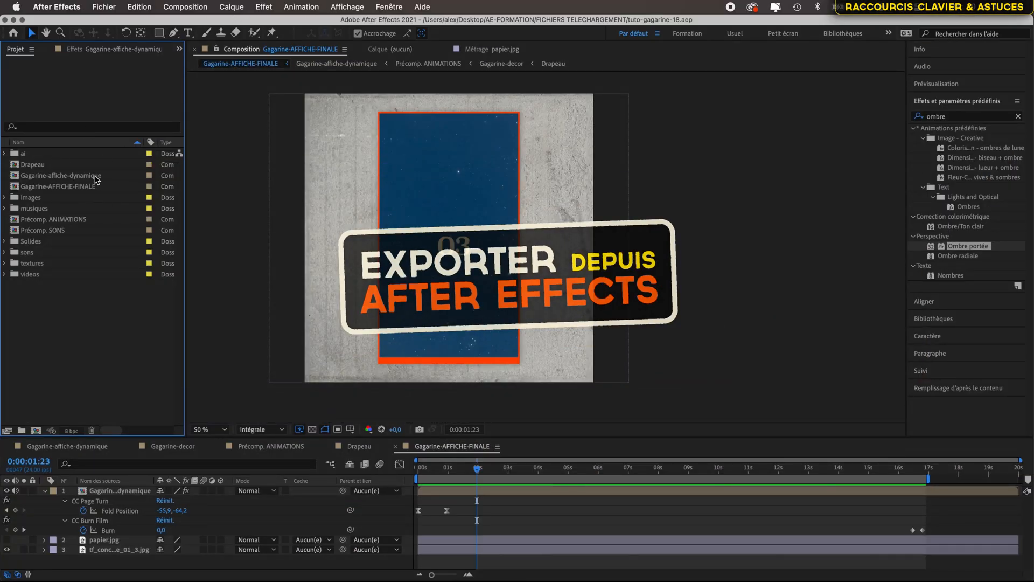
# Add the Gagarine-AFFICHE-FINALE composition to the After Effects render queue.
pyautogui.click(74, 189)
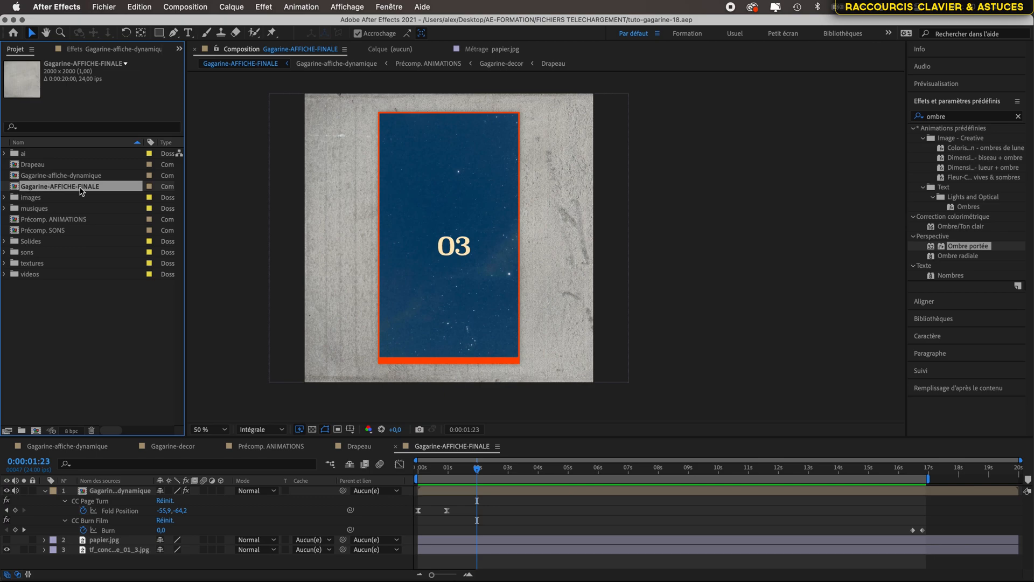
pyautogui.click(189, 8)
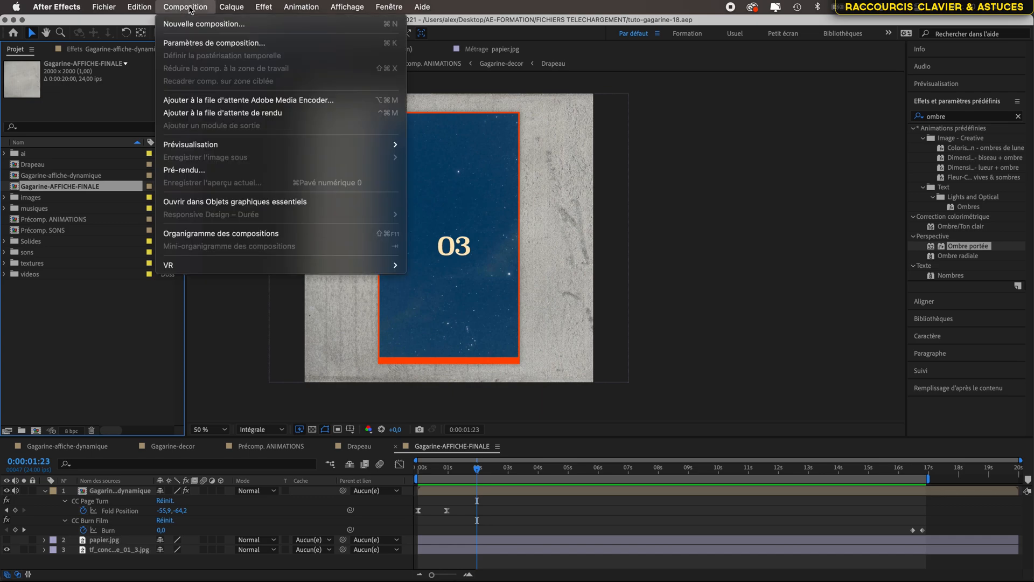
pyautogui.click(240, 114)
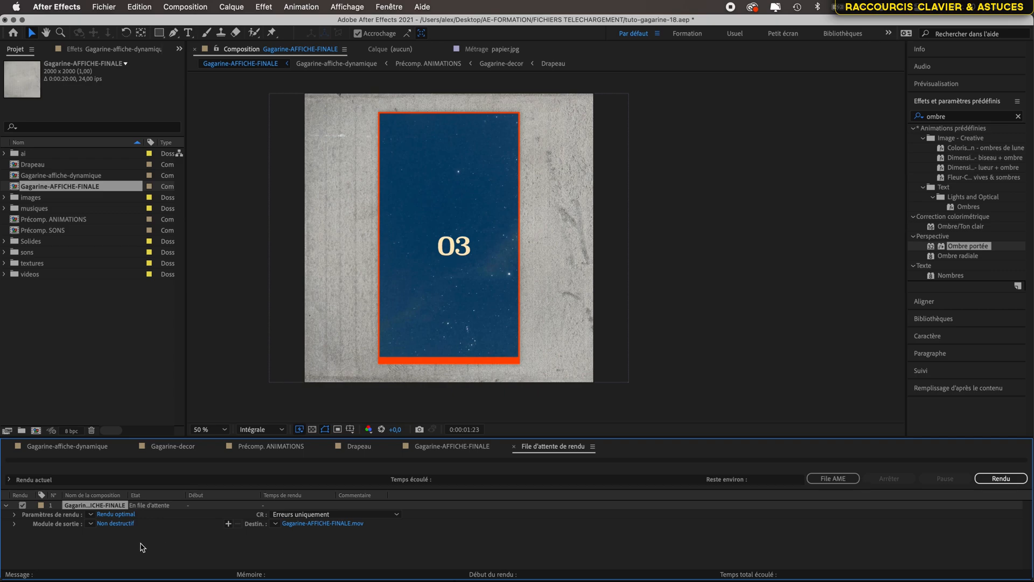
# Check the output module's main options and colour management, and accept QuickTime as its format.
pyautogui.click(116, 523)
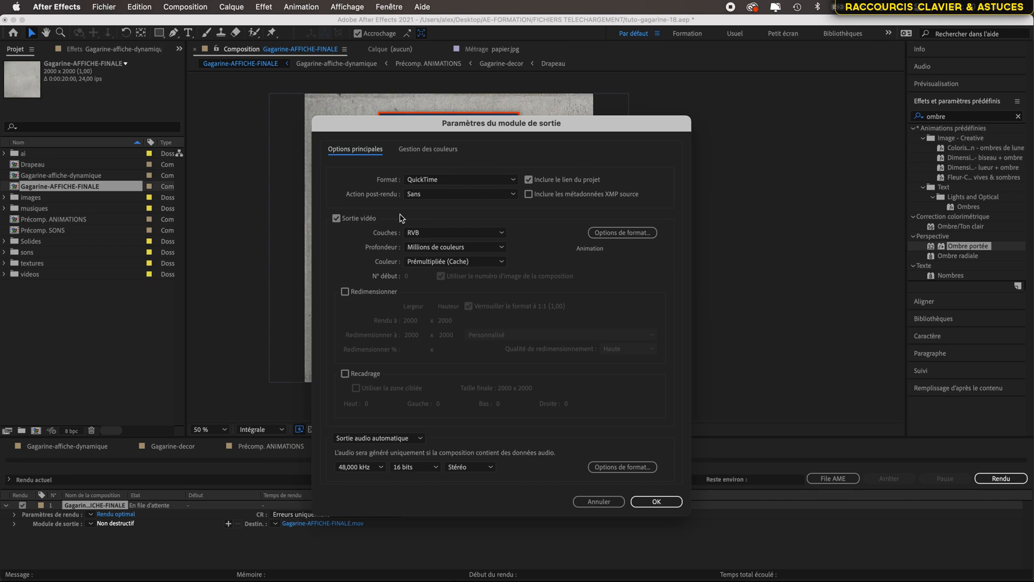
pyautogui.click(655, 501)
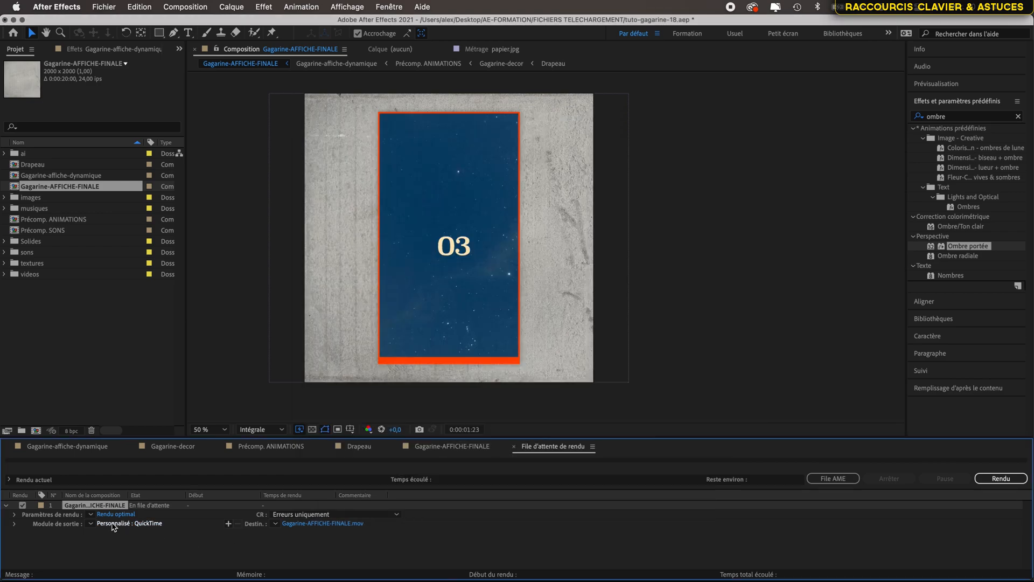
pyautogui.click(117, 524)
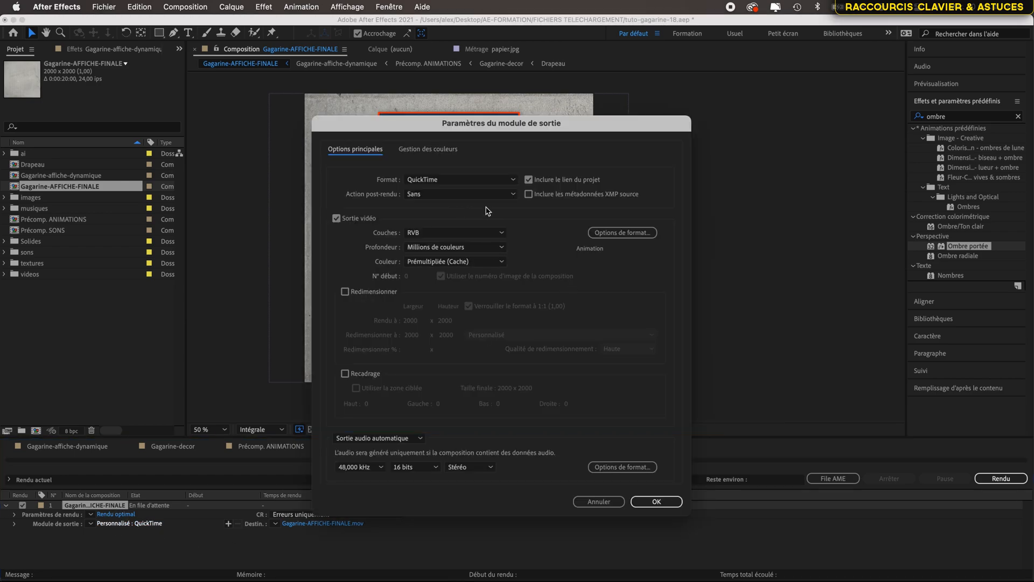
pyautogui.click(438, 151)
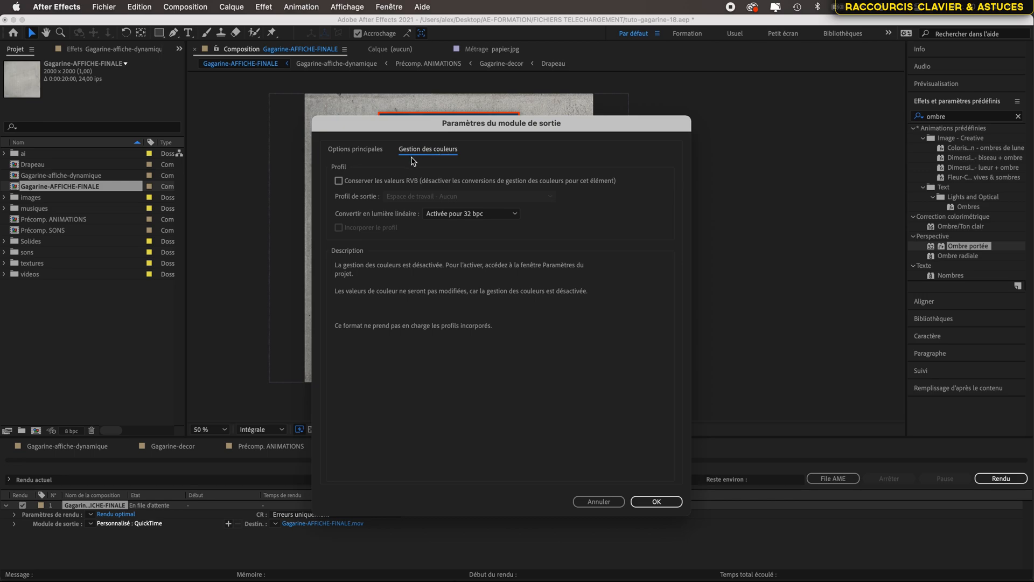
pyautogui.click(365, 151)
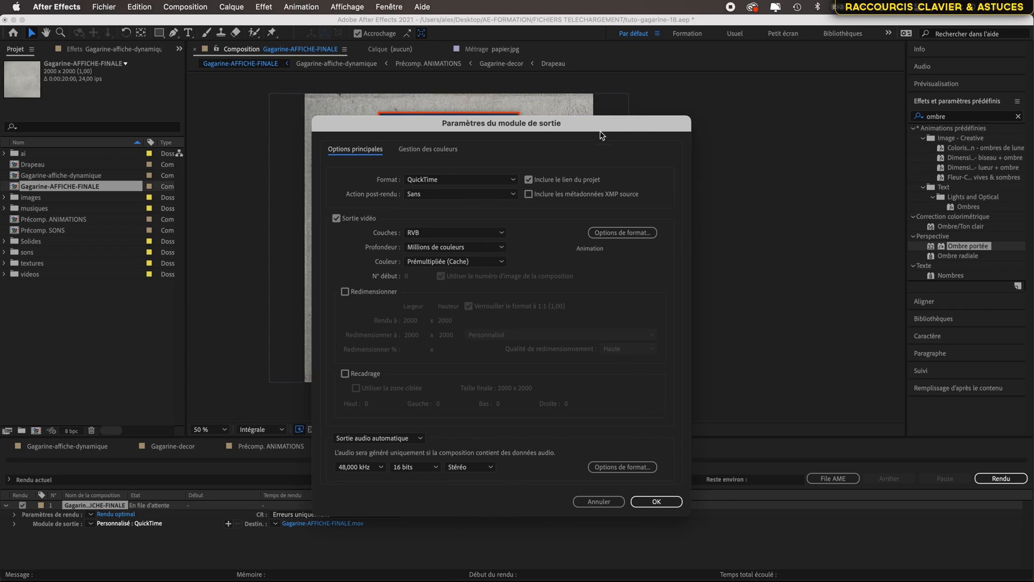
pyautogui.click(662, 501)
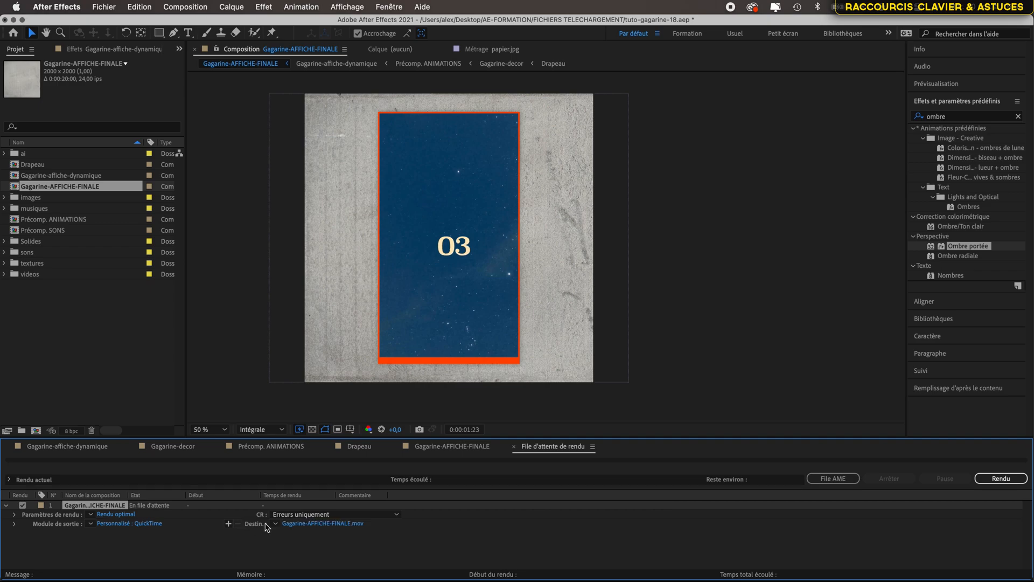
# Set the render destination of Gagarine-AFFICHE-FINALE.mov to a new folder named rendus inside FICHIERS TELECHARGEMENT.
pyautogui.click(300, 523)
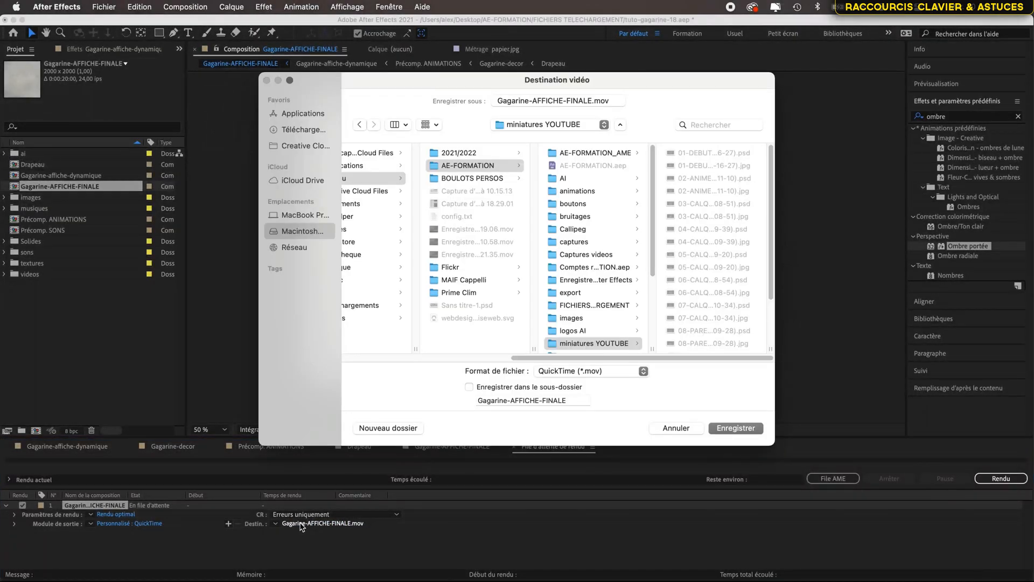
pyautogui.scroll(-2, 585, 261)
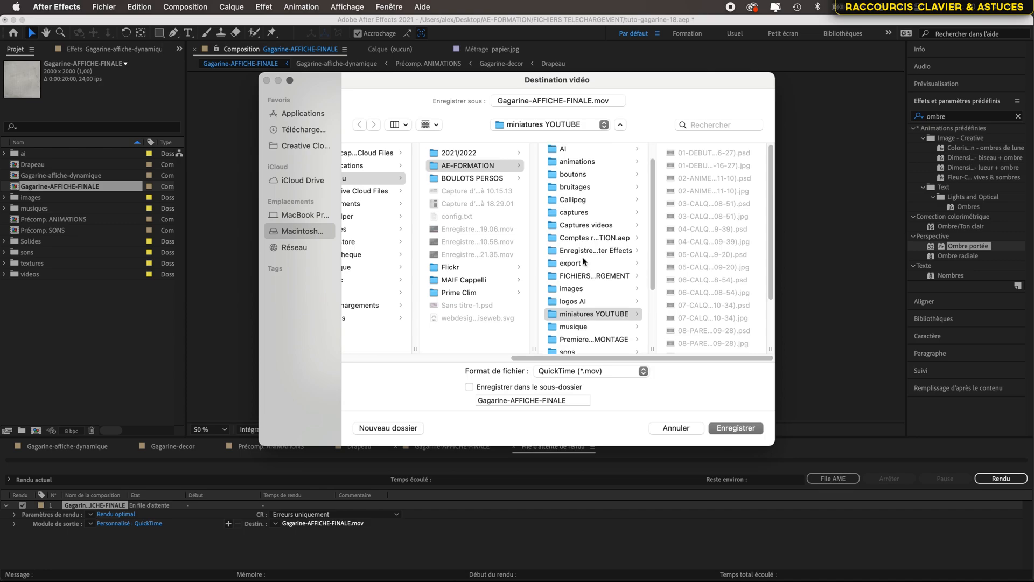
pyautogui.click(585, 270)
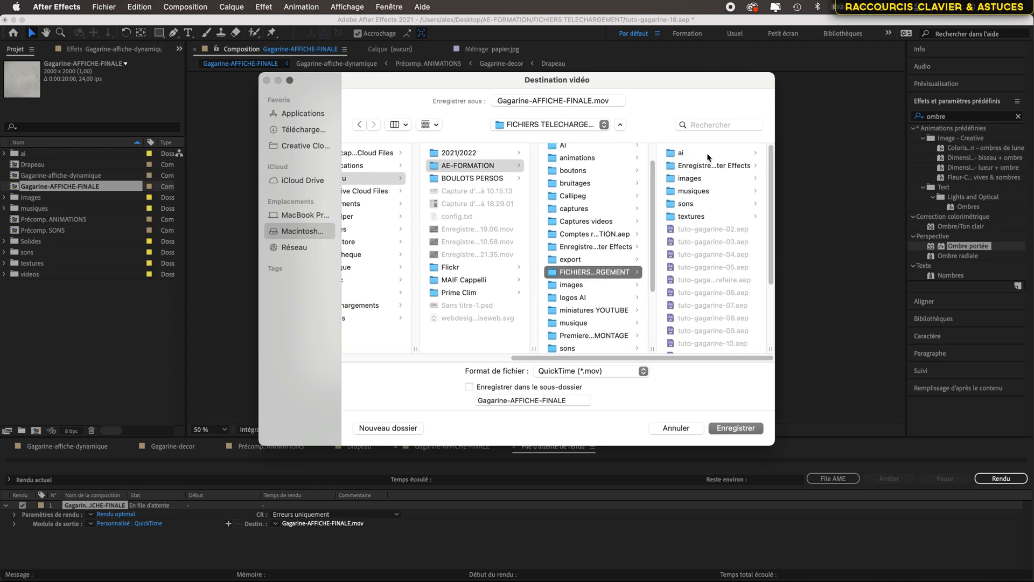
pyautogui.scroll(-5, 698, 179)
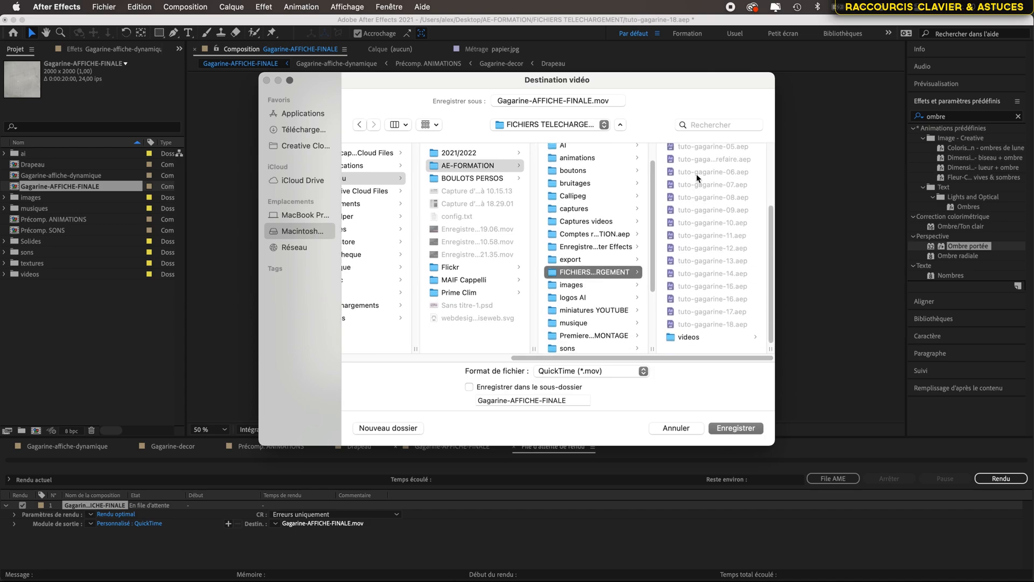
pyautogui.click(381, 428)
pyautogui.write('rendus')
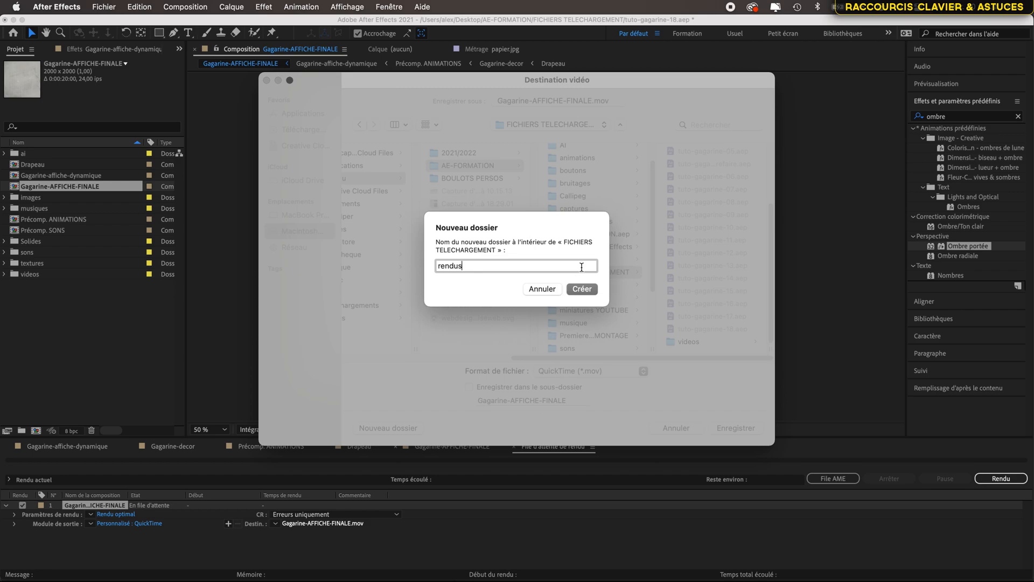
pyautogui.click(581, 287)
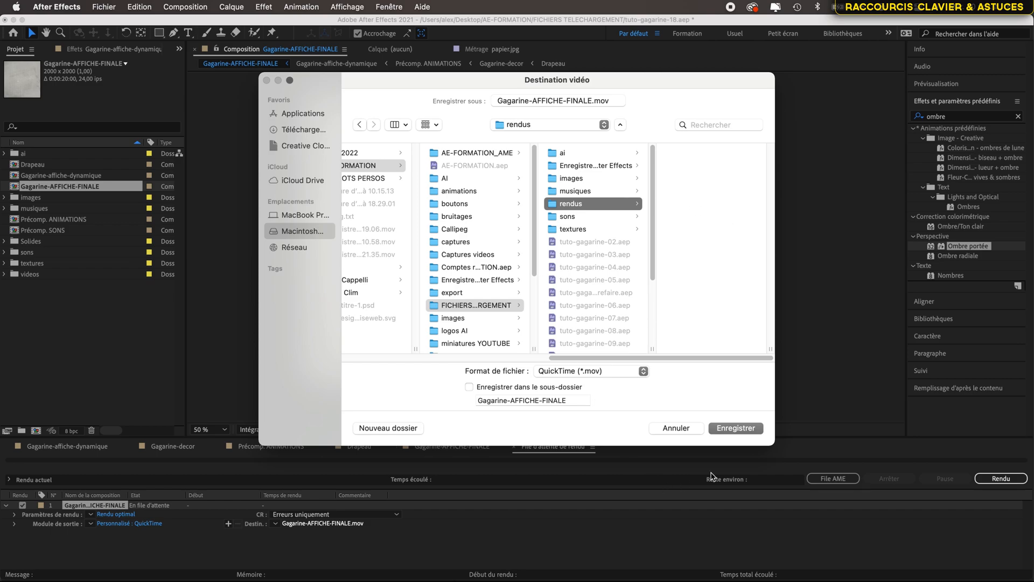
pyautogui.click(737, 426)
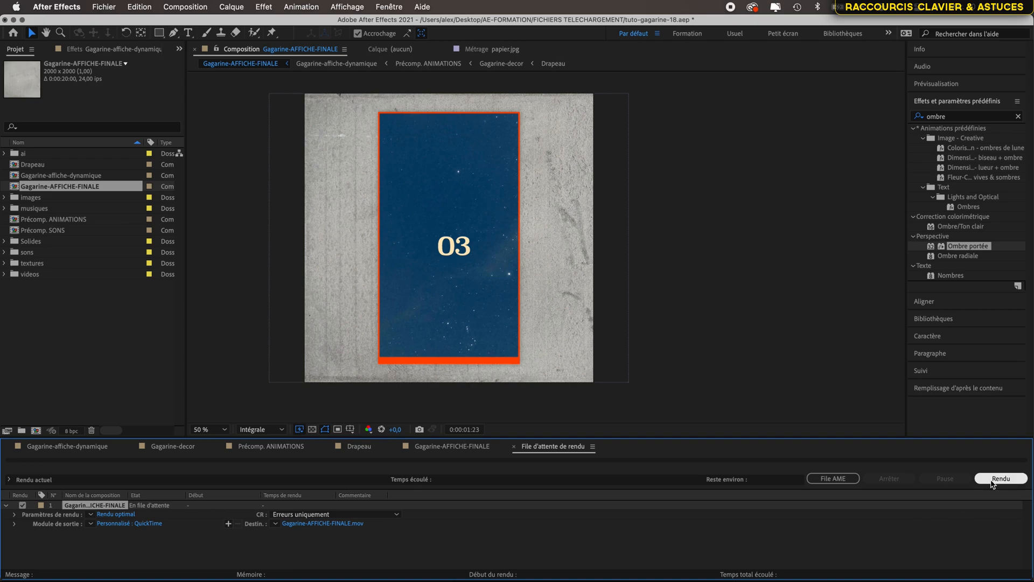
# Render the queued composition and select the exported movie in the rendus folder in Finder.
pyautogui.click(993, 478)
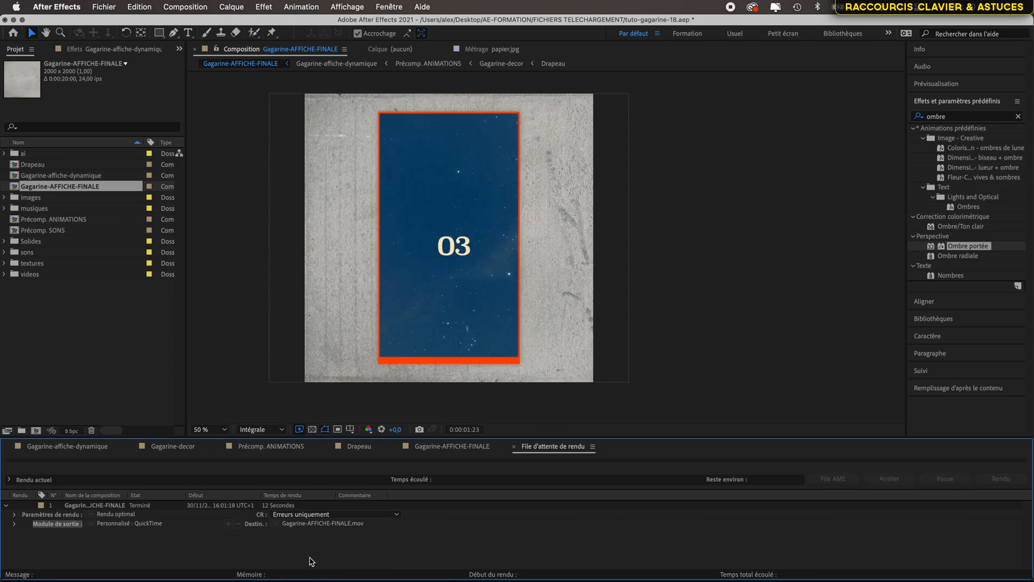
pyautogui.press('super+Tab')
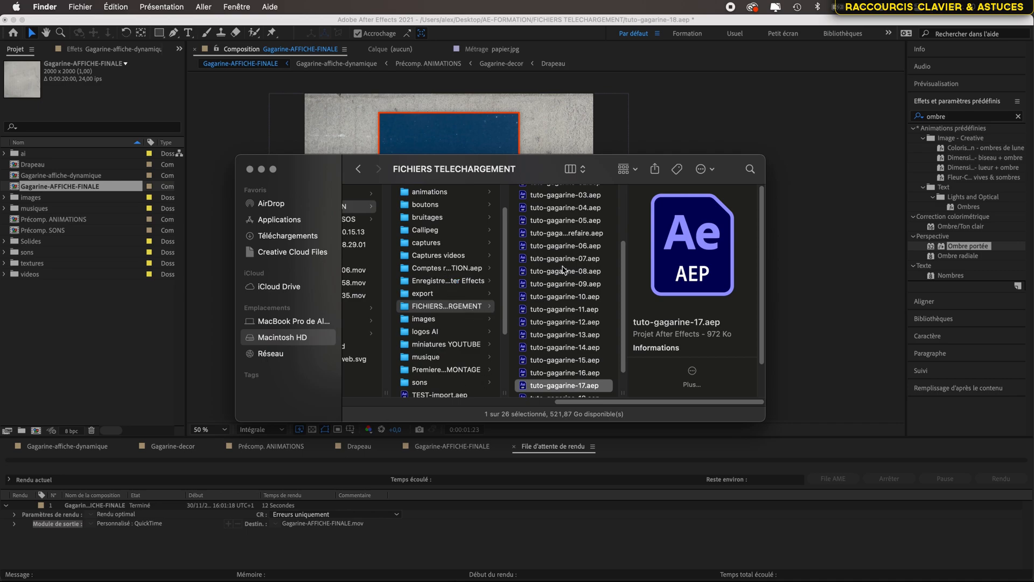
pyautogui.scroll(4, 563, 270)
pyautogui.click(559, 245)
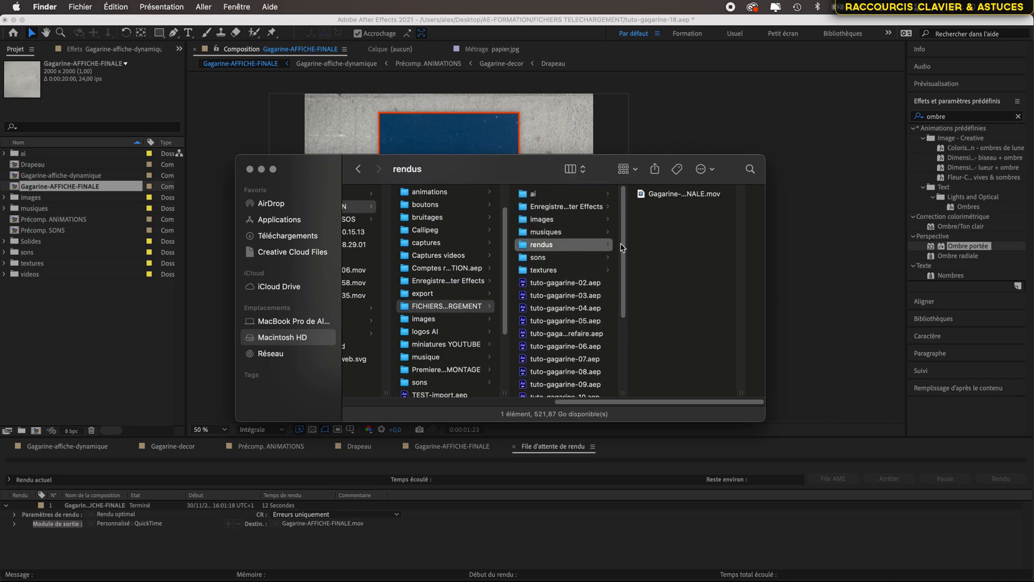
pyautogui.click(664, 195)
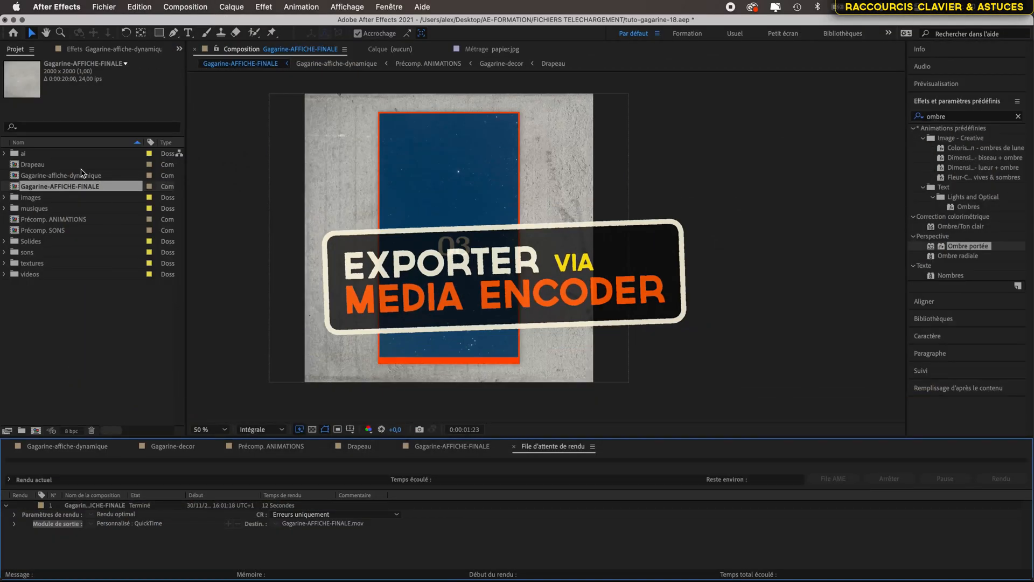
# Send the Gagarine-AFFICHE-FINALE composition from After Effects to the Adobe Media Encoder queue.
pyautogui.click(78, 188)
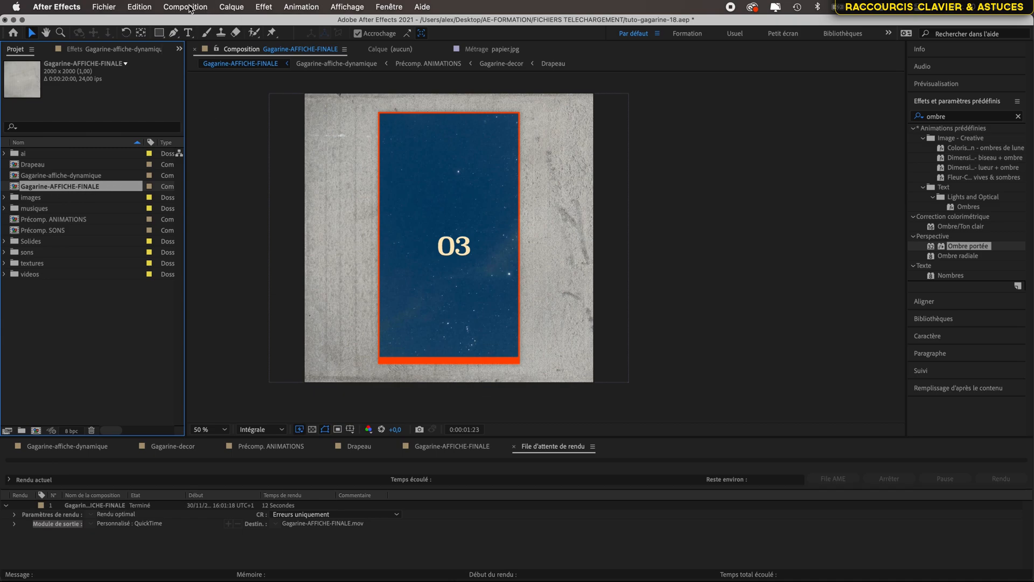
pyautogui.click(190, 8)
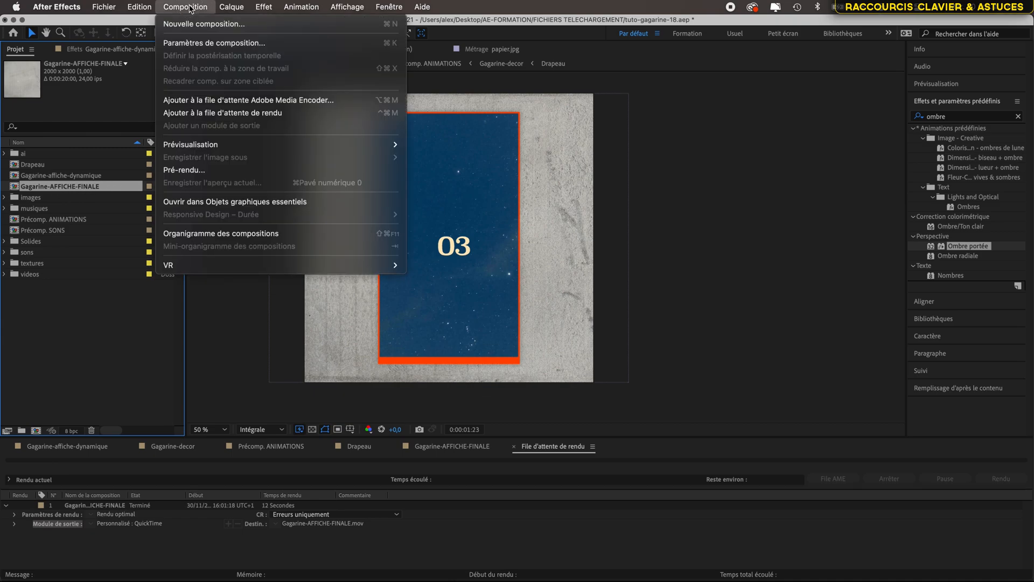
pyautogui.click(206, 100)
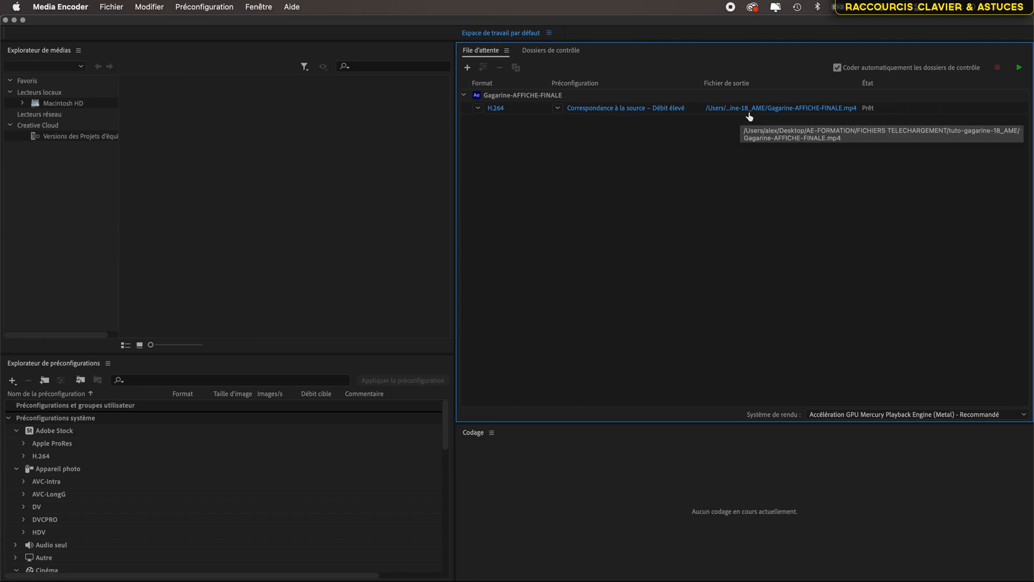
# Open the export settings of the queued composition in Media Encoder and choose H.264 as the format.
pyautogui.click(501, 110)
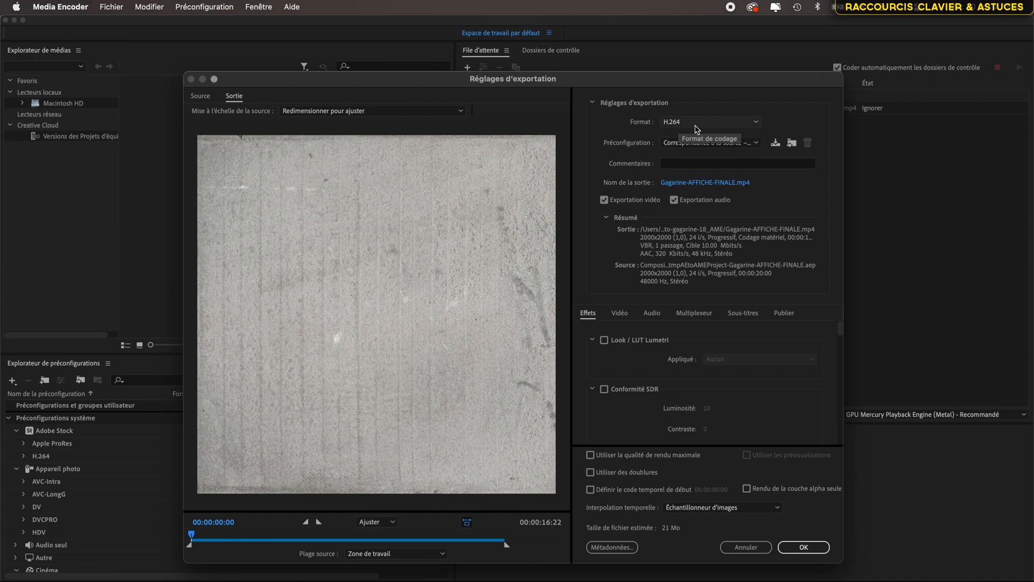
pyautogui.click(697, 129)
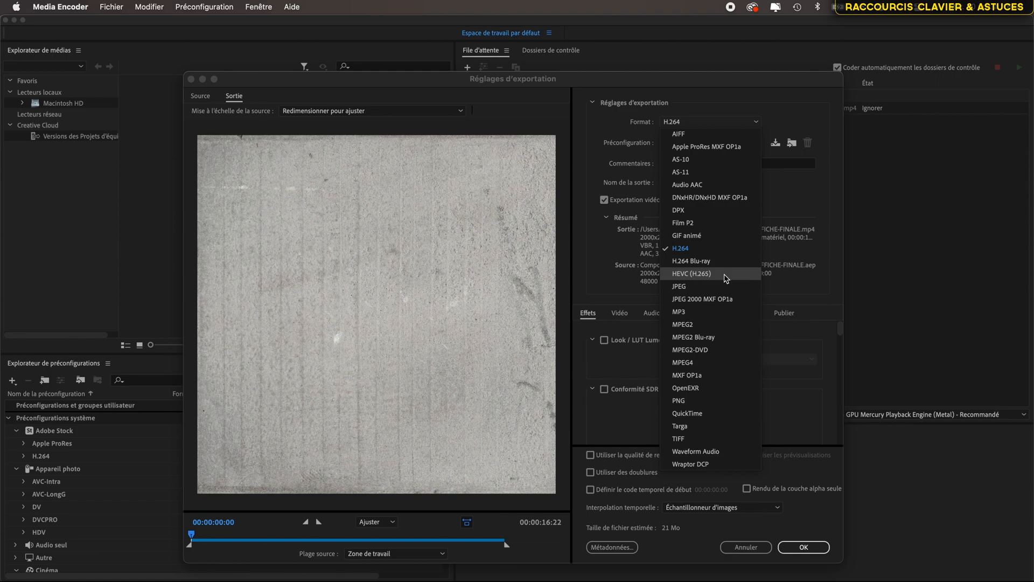
pyautogui.click(682, 249)
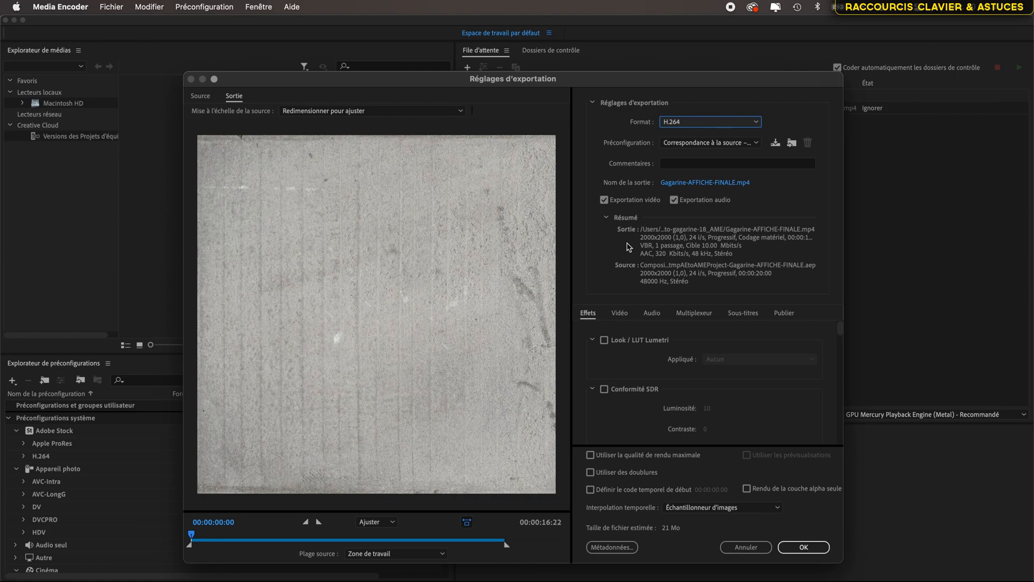
# Examine the video encoding and audio settings of the H.264 export, and accept the export settings.
pyautogui.click(621, 314)
pyautogui.scroll(-5, 624, 392)
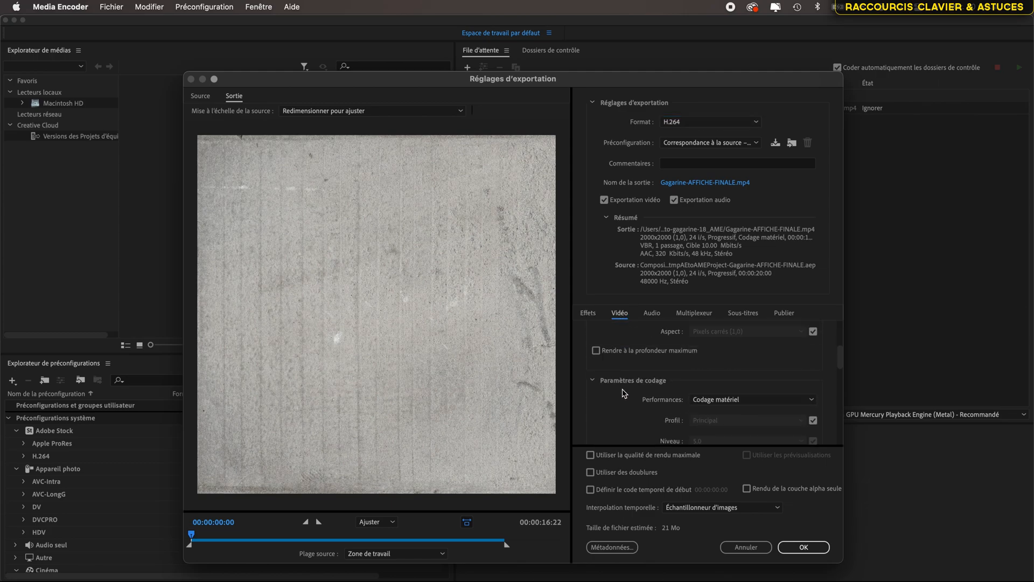
pyautogui.click(656, 316)
pyautogui.scroll(-3, 685, 393)
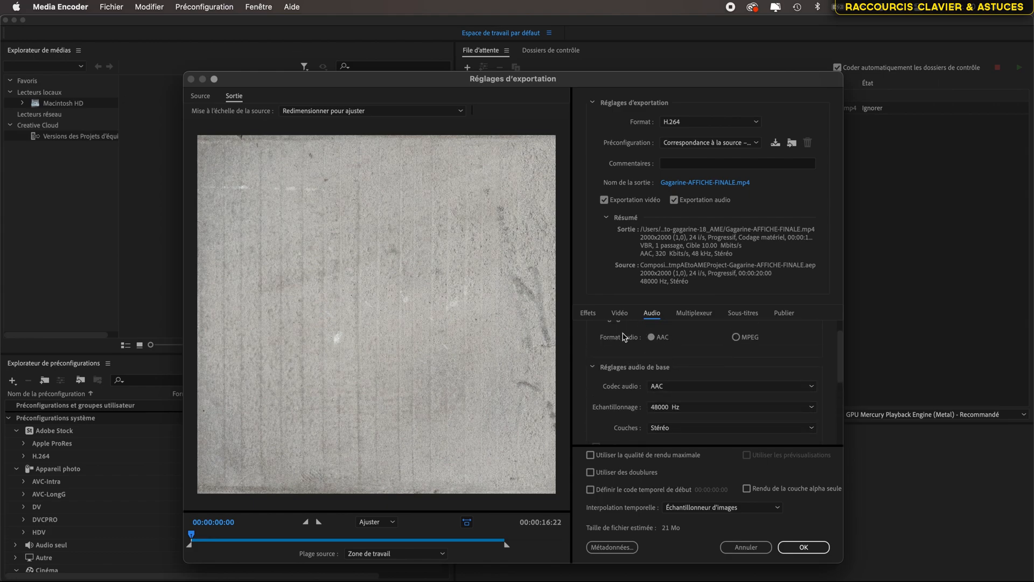
pyautogui.scroll(-5, 706, 397)
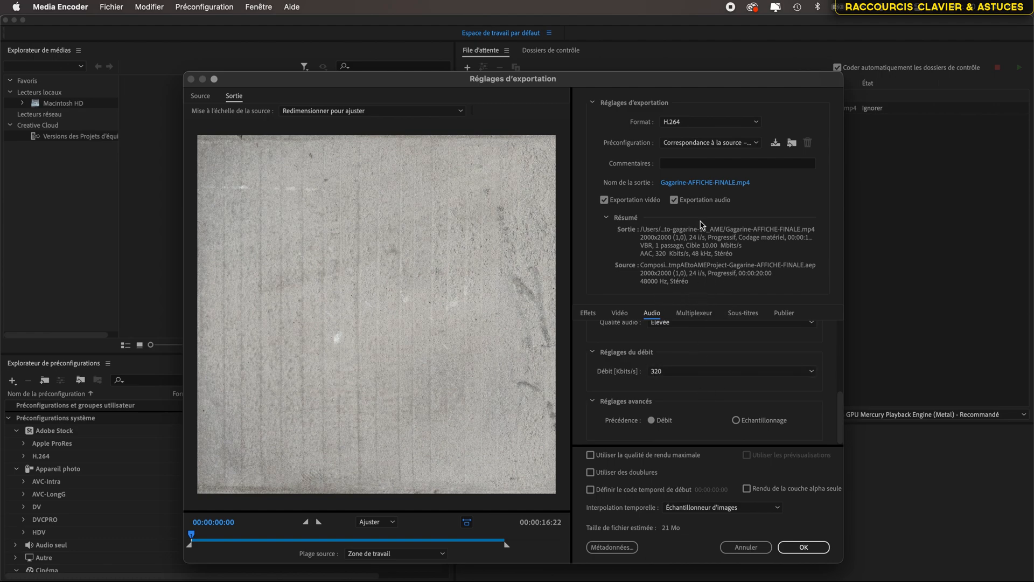
pyautogui.click(801, 547)
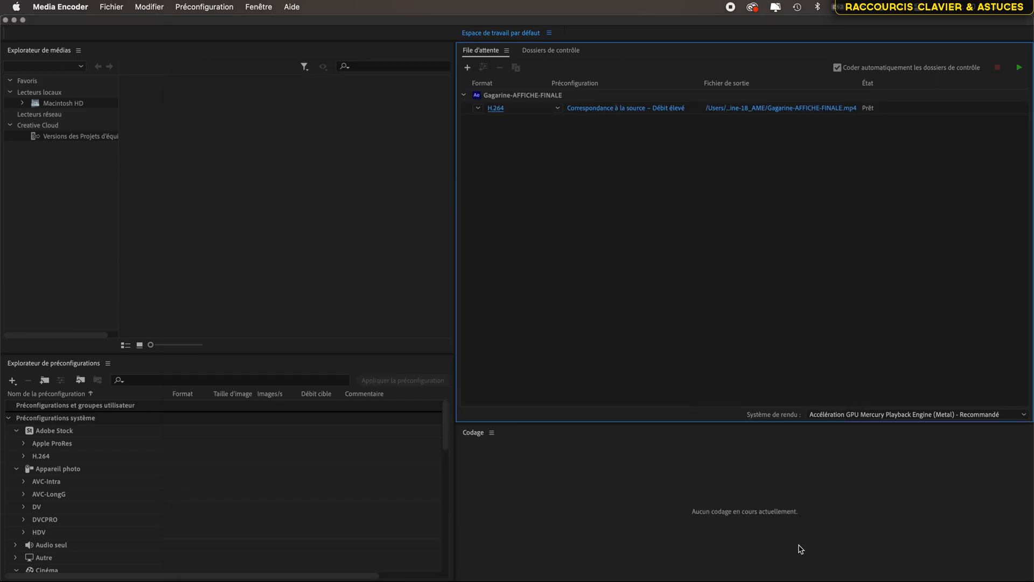
# Choose the preset Correspondance à la source – Débit élevé for the H.264 export and accept the settings.
pyautogui.click(634, 108)
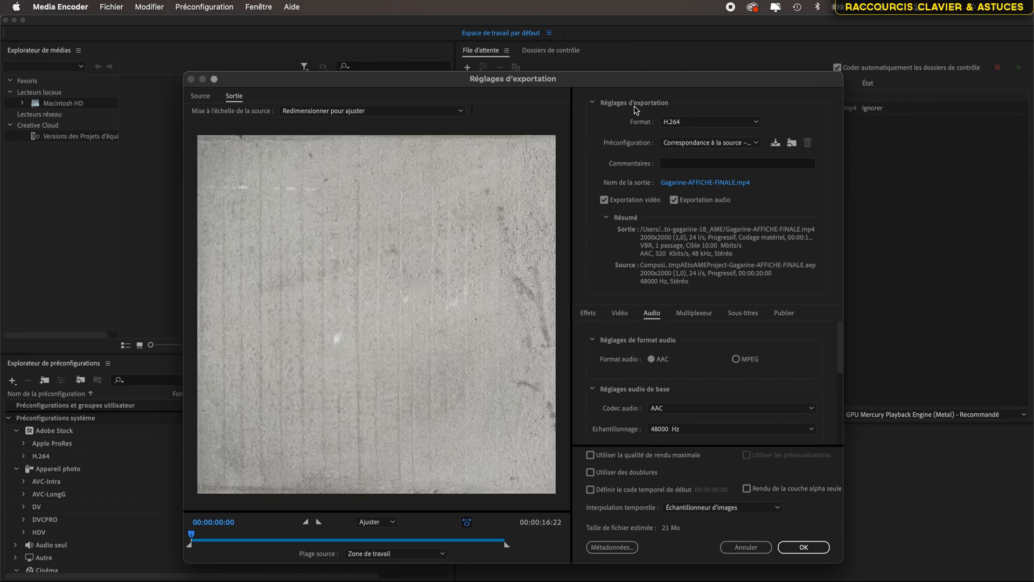
pyautogui.click(721, 144)
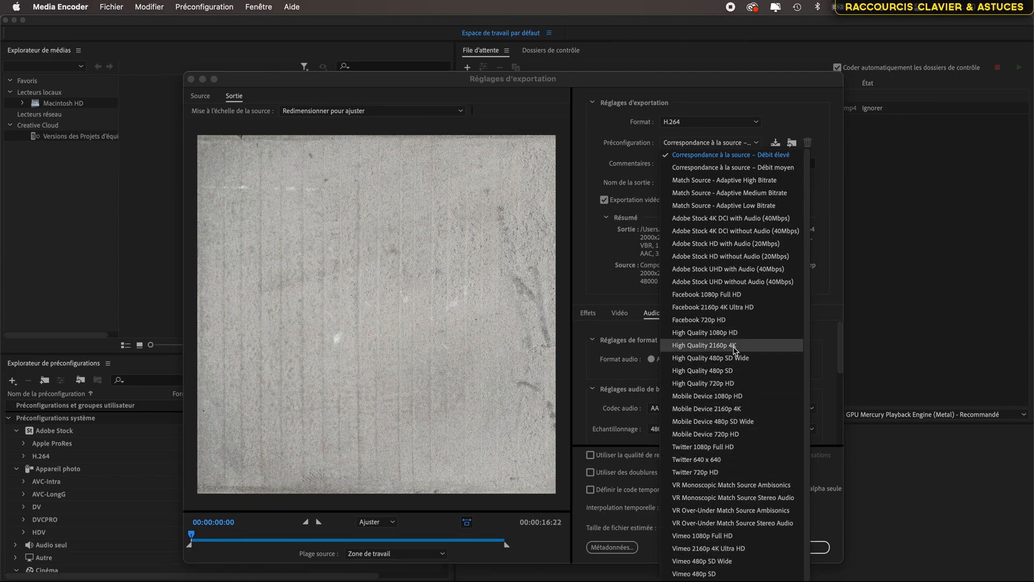
pyautogui.click(695, 160)
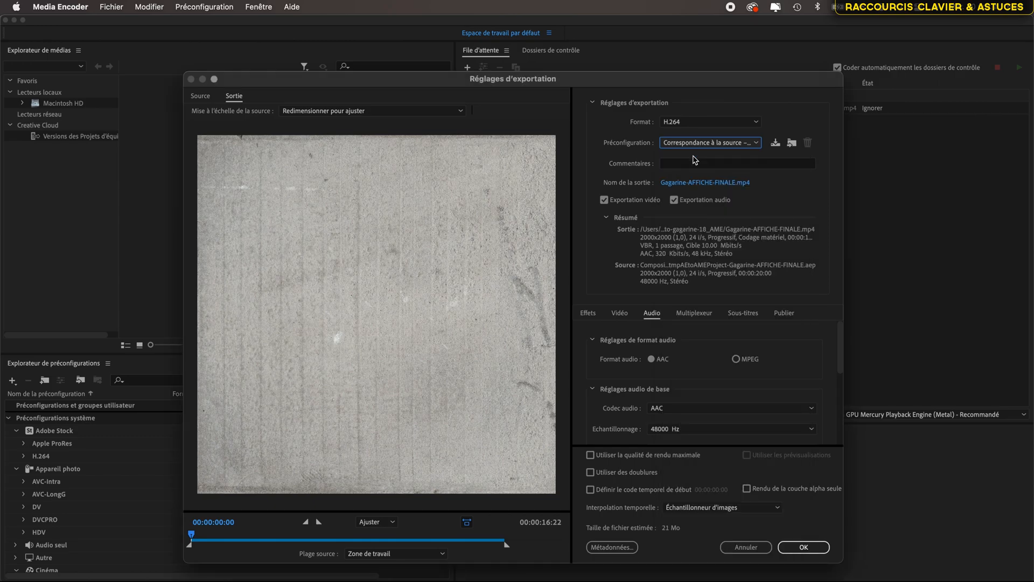
pyautogui.click(811, 547)
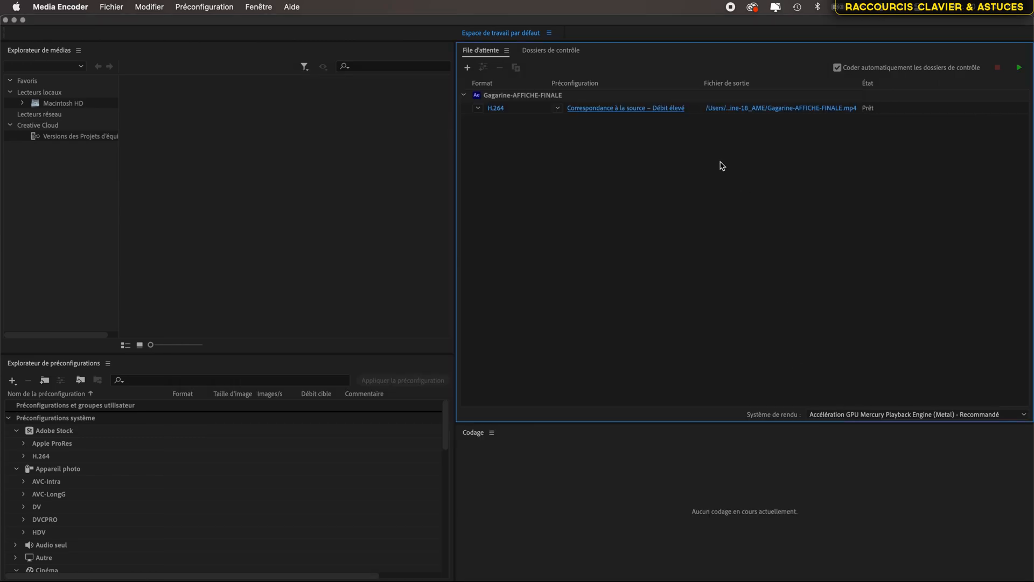
# Set the rendus folder as the output location of Gagarine-AFFICHE-FINALE.mp4 and start encoding the queue.
pyautogui.click(746, 111)
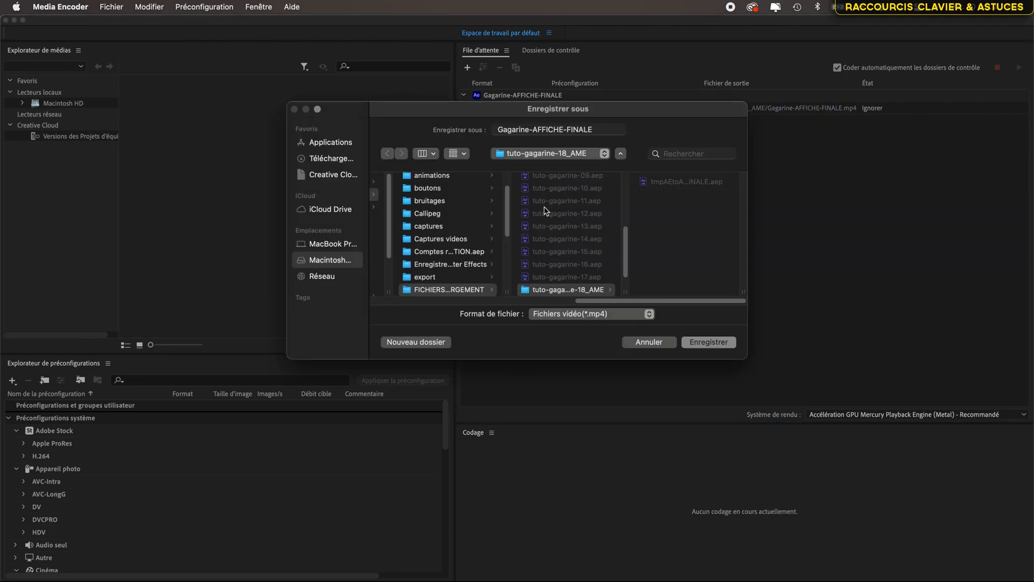
pyautogui.scroll(5, 571, 218)
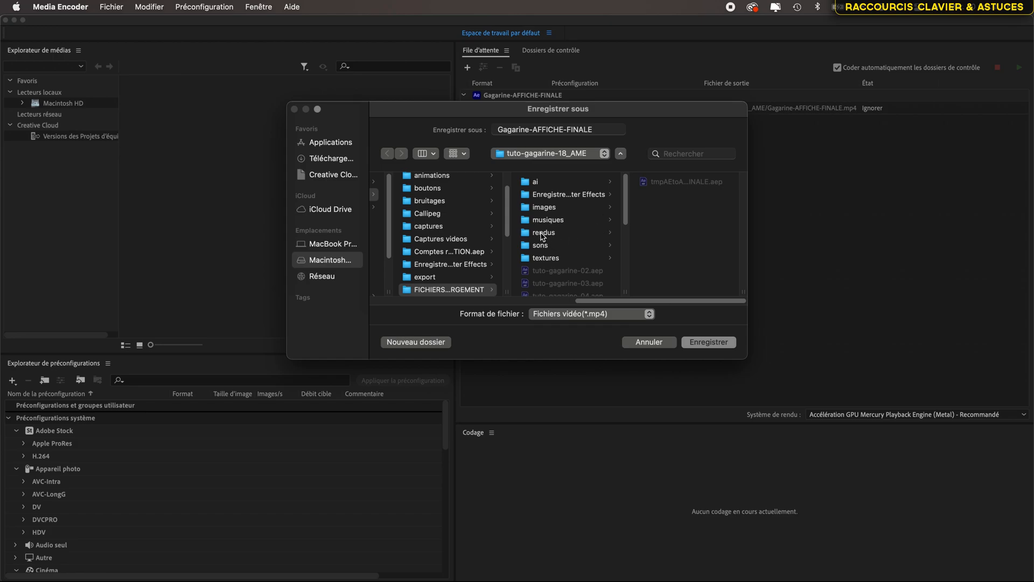
pyautogui.click(542, 236)
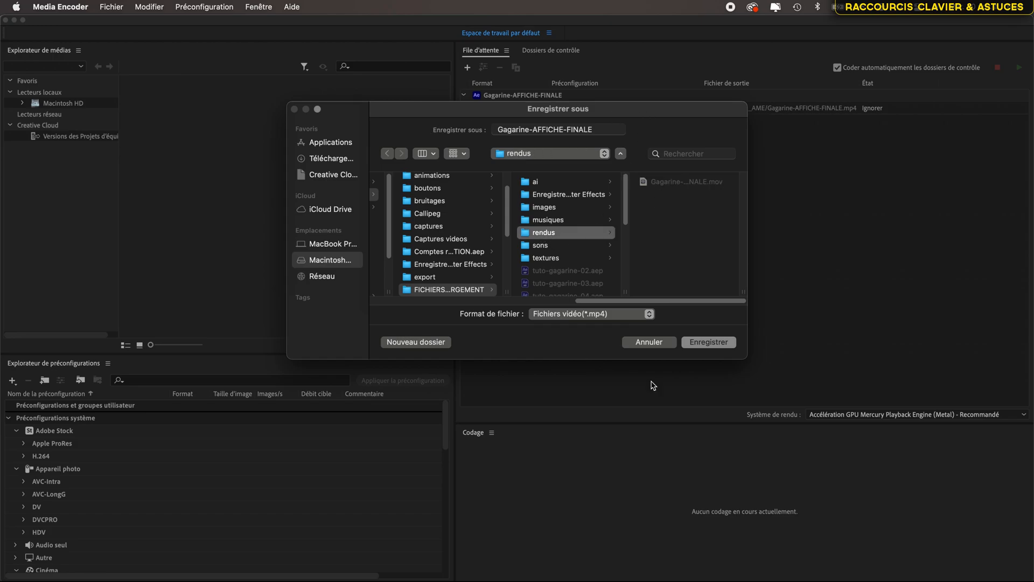
pyautogui.click(709, 342)
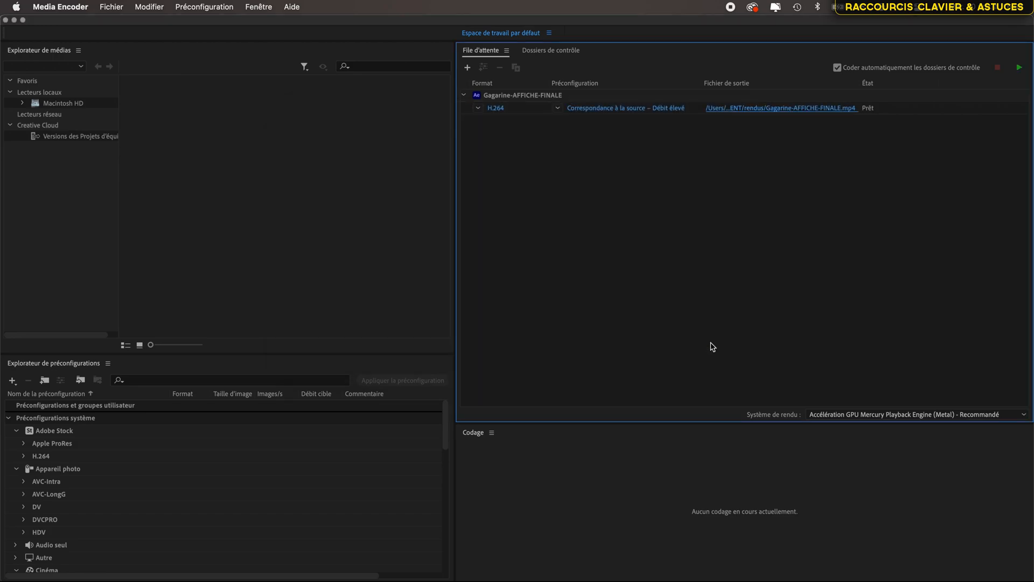
pyautogui.click(1020, 68)
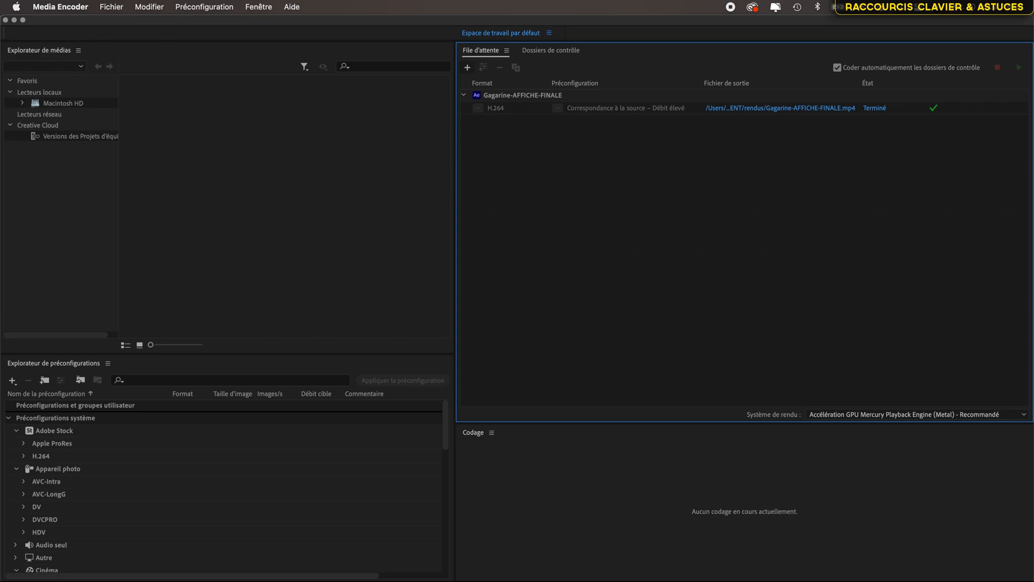
# Switch to Finder, compare the file sizes of the exported .mov and .mp4 in the rendus folder, and preview the .mp4.
pyautogui.press('super+Tab')
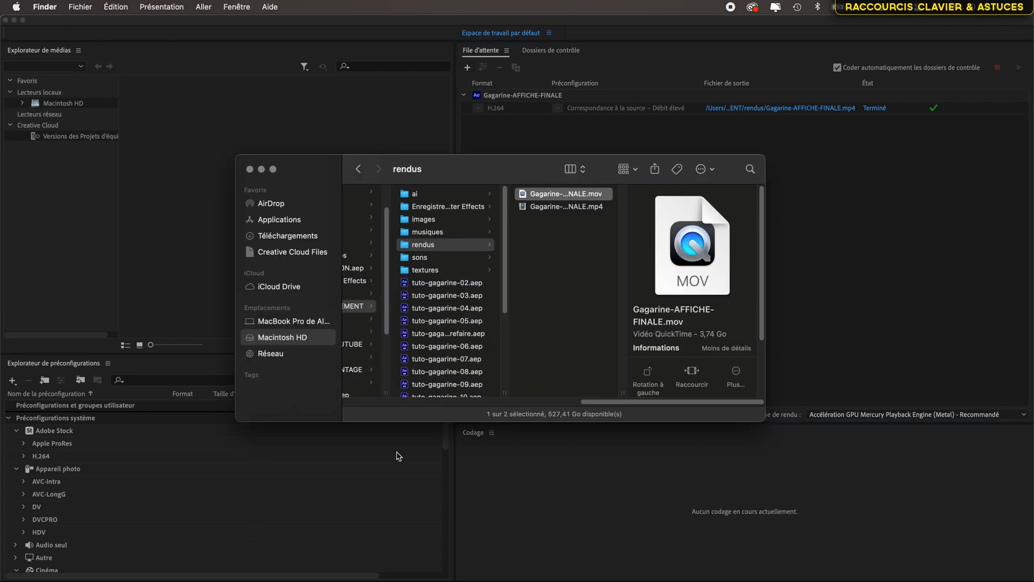
pyautogui.click(548, 207)
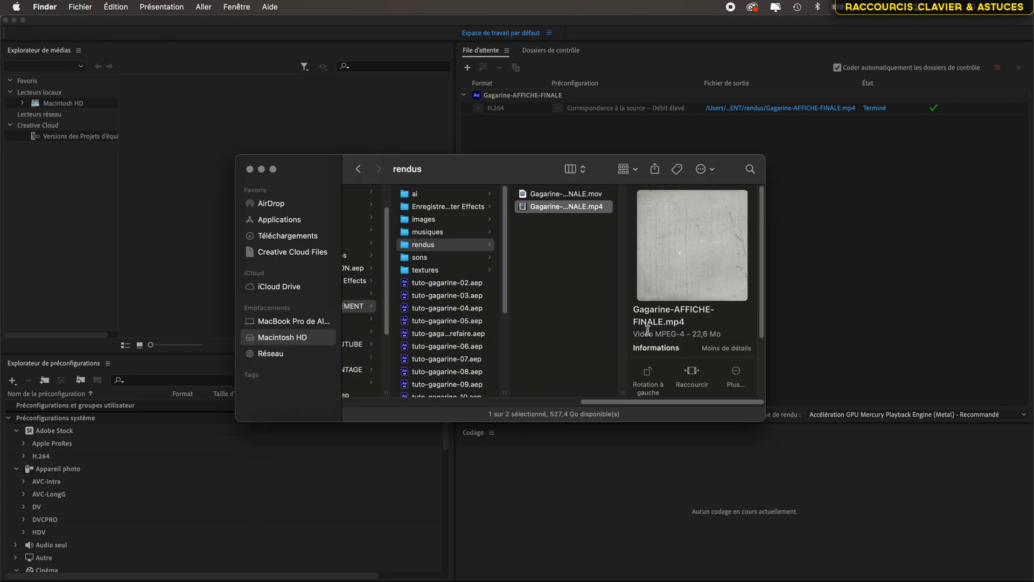
pyautogui.scroll(-1, 718, 330)
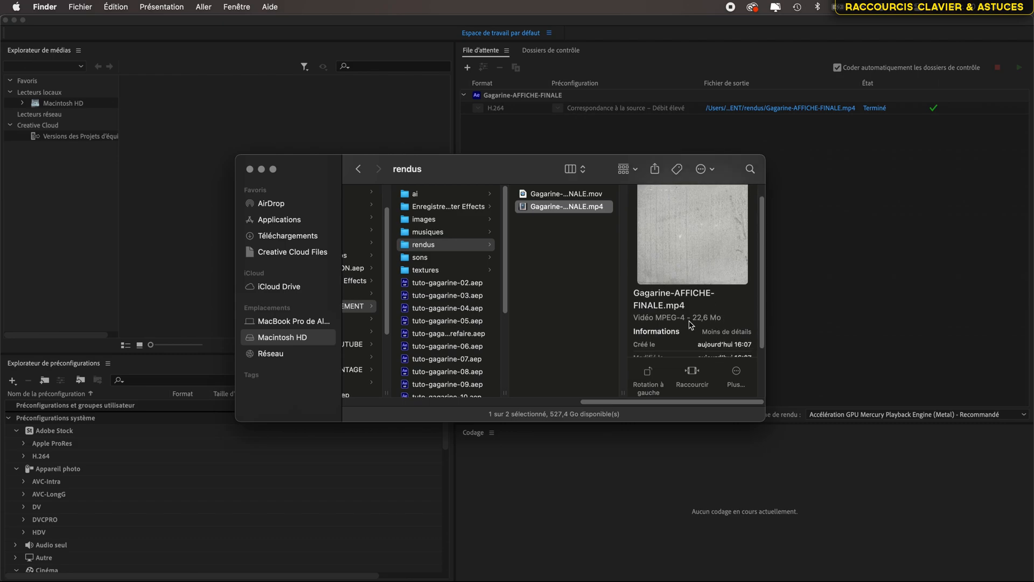
pyautogui.click(555, 195)
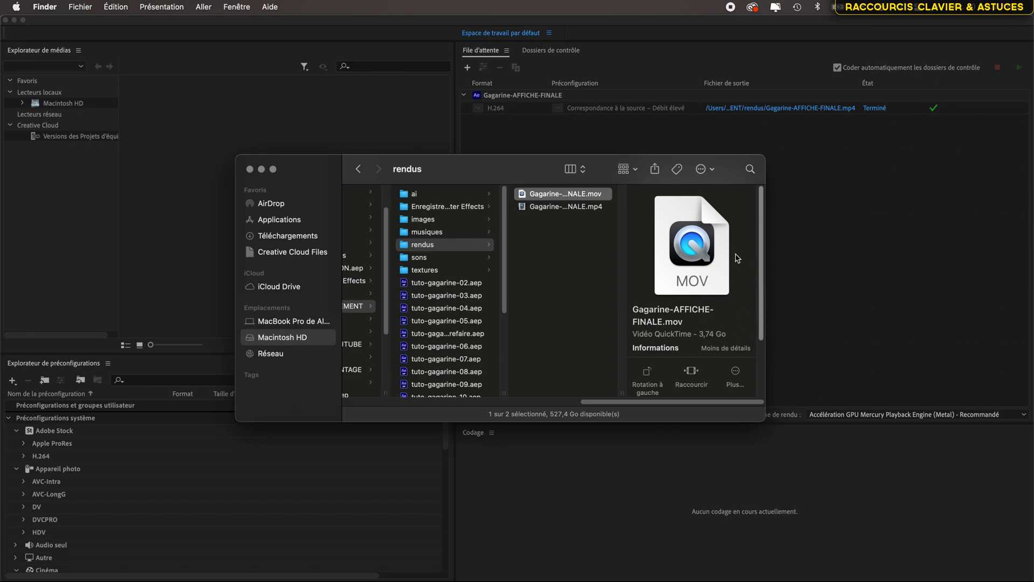
pyautogui.click(552, 209)
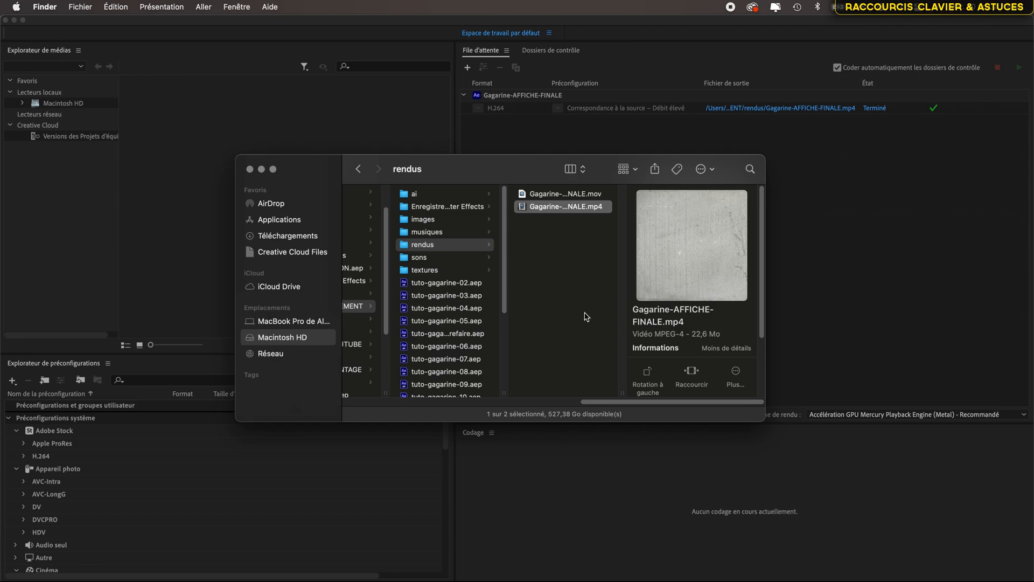
pyautogui.press('space')
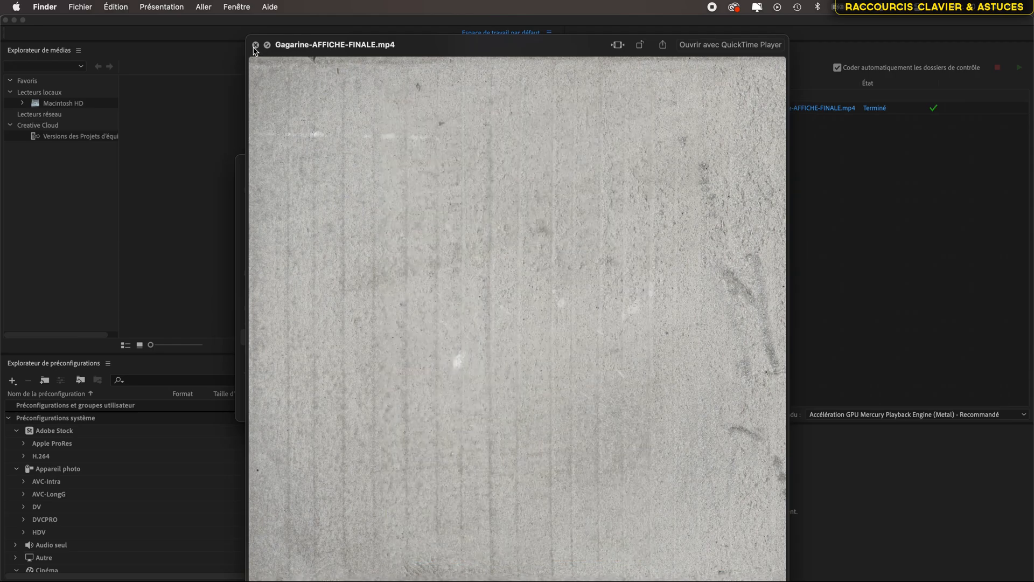
pyautogui.click(256, 45)
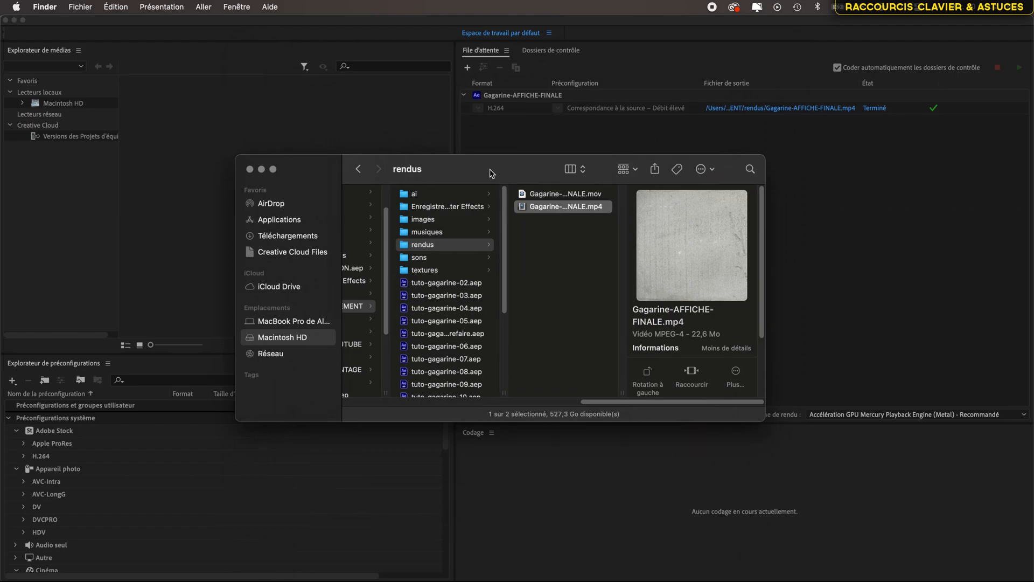